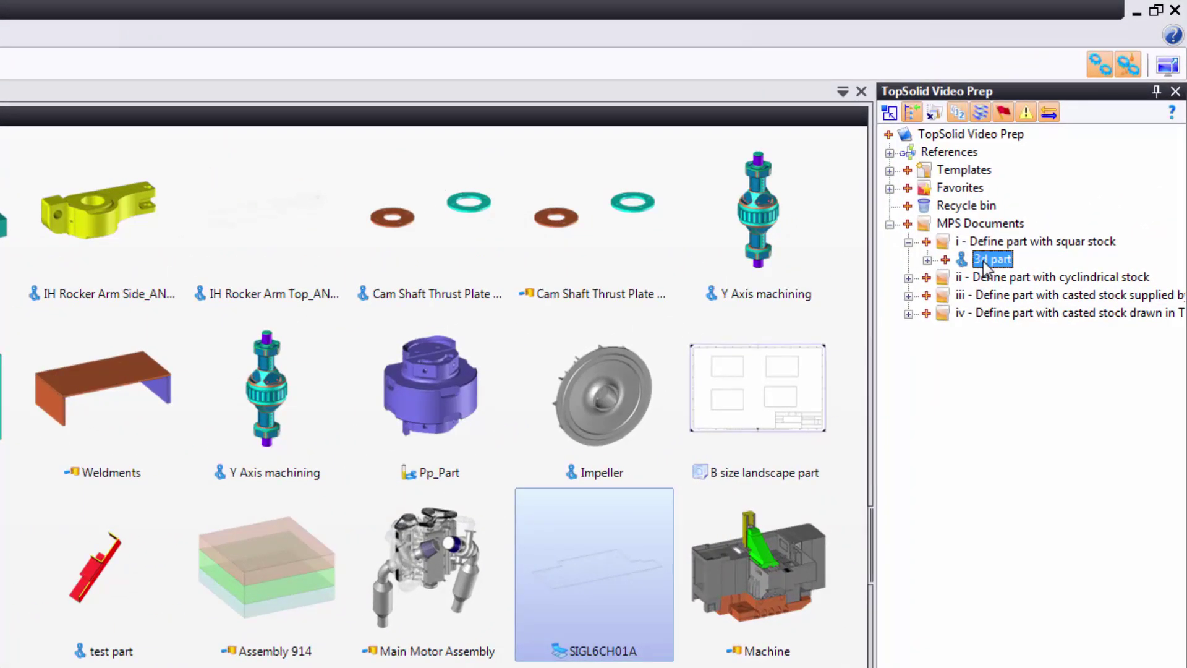
Create a Machined Part Setup document from the 3d part using the blank template.
double_click(983, 261)
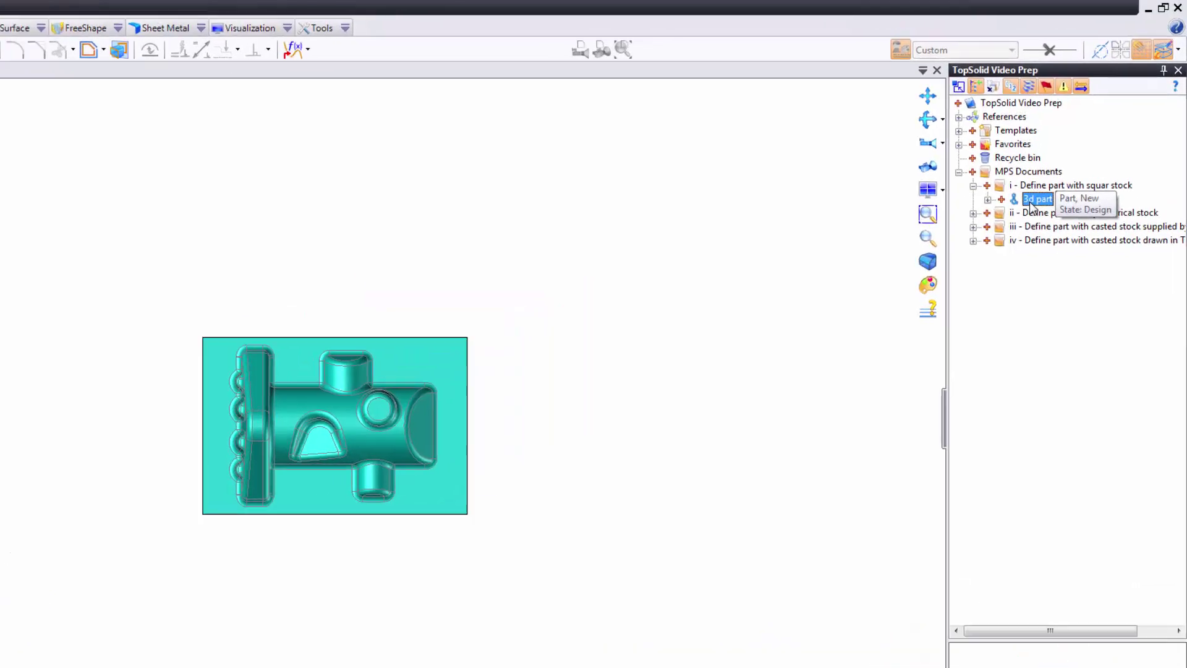
right_click(986, 257)
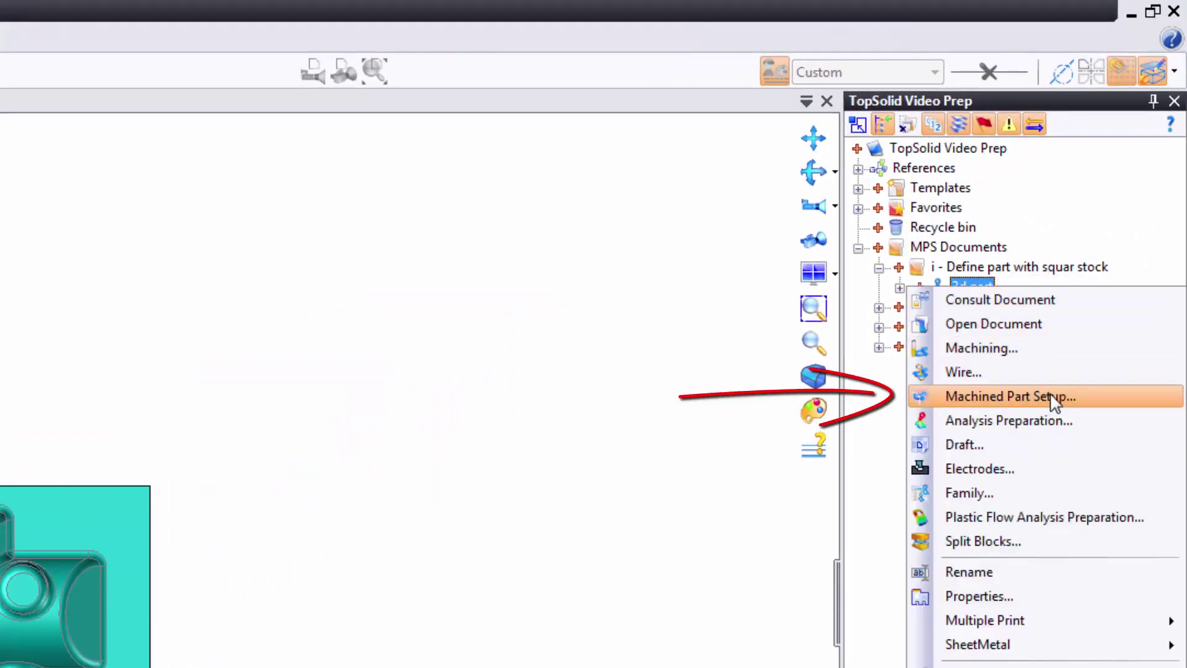
click(1054, 397)
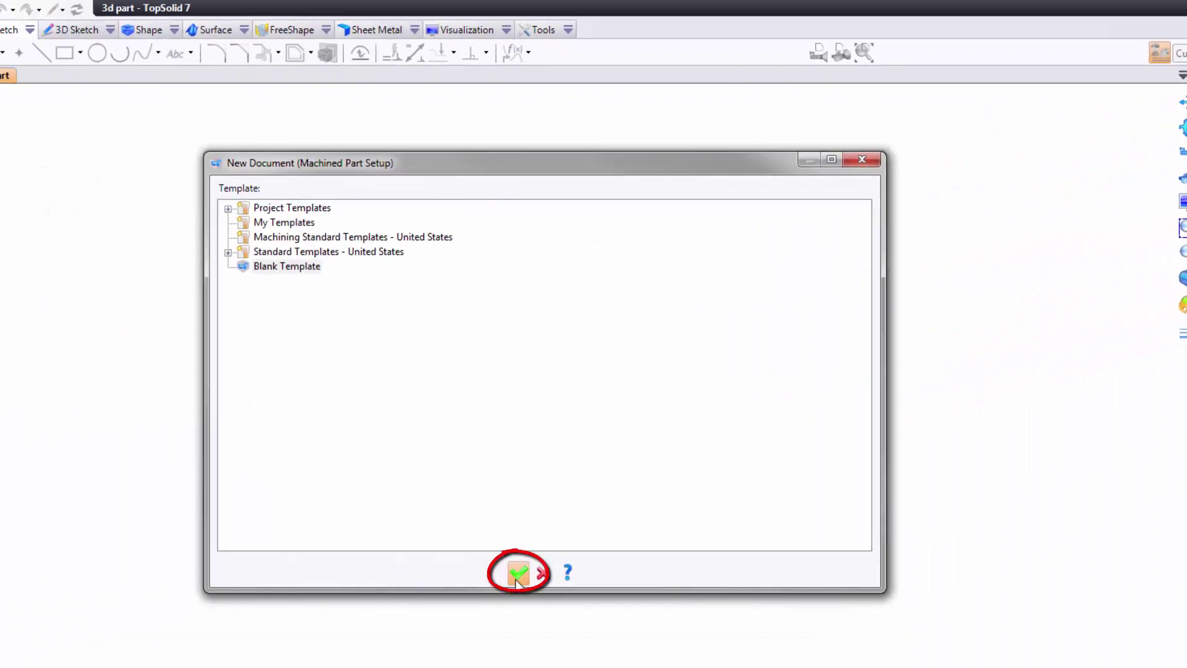
click(516, 580)
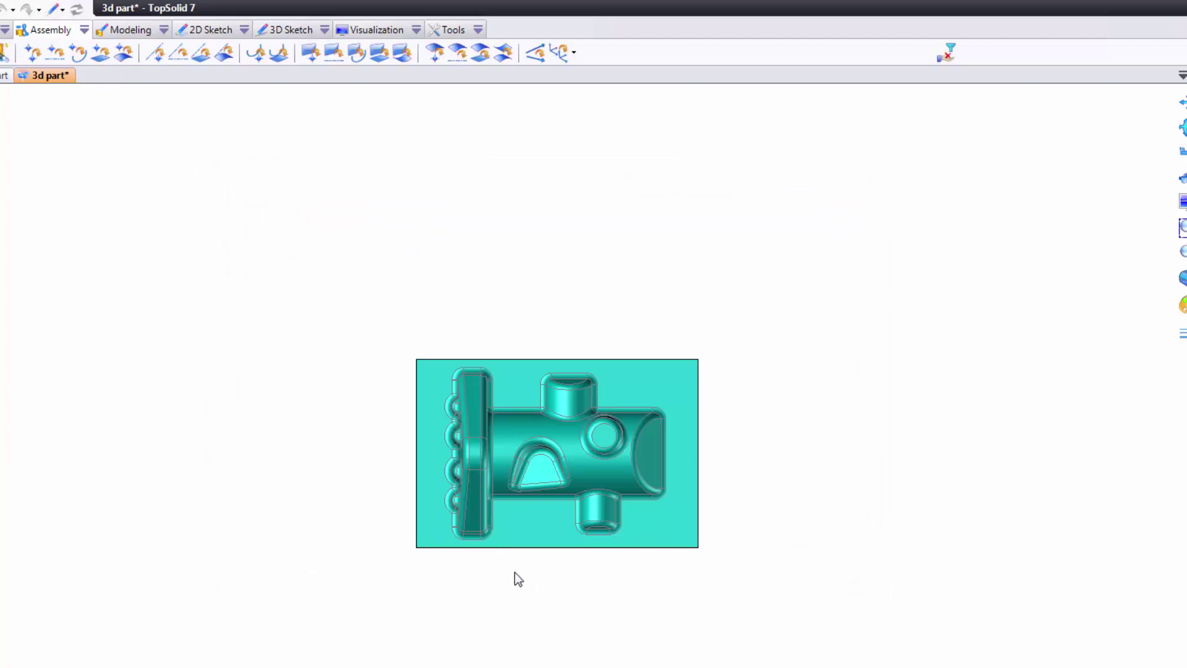
Discard the new setup document without saving, returning to the 3d part.
key(Return)
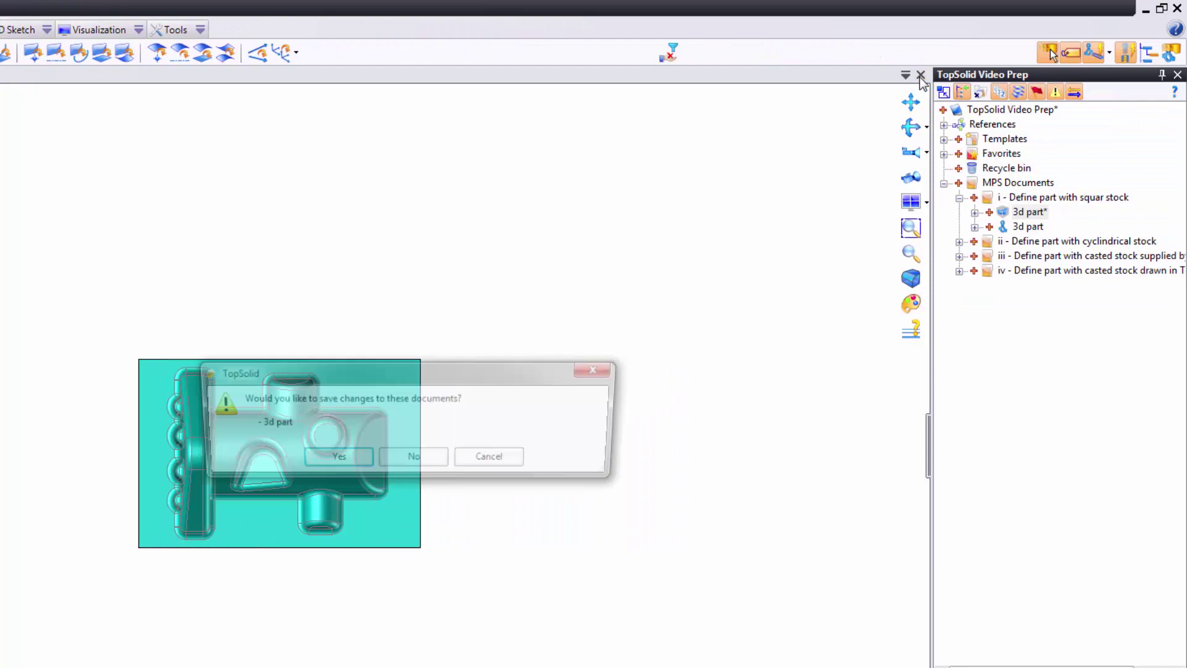
click(426, 458)
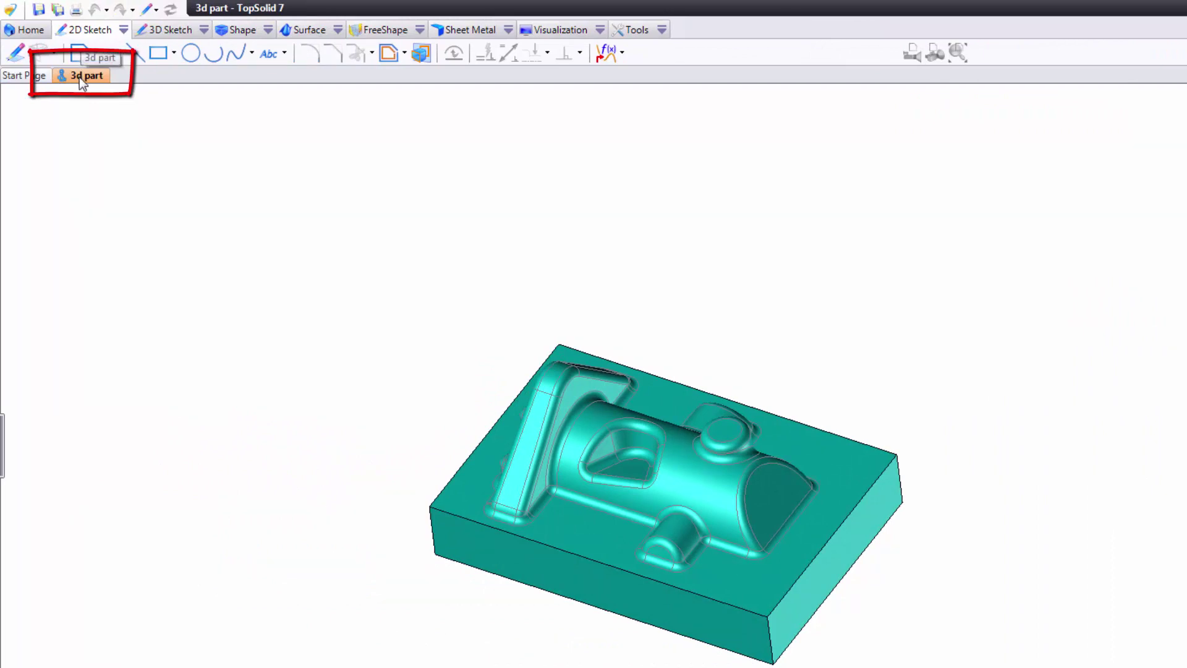
Start a second Machined Part Setup from the 3d part document tab with the blank template.
right_click(79, 77)
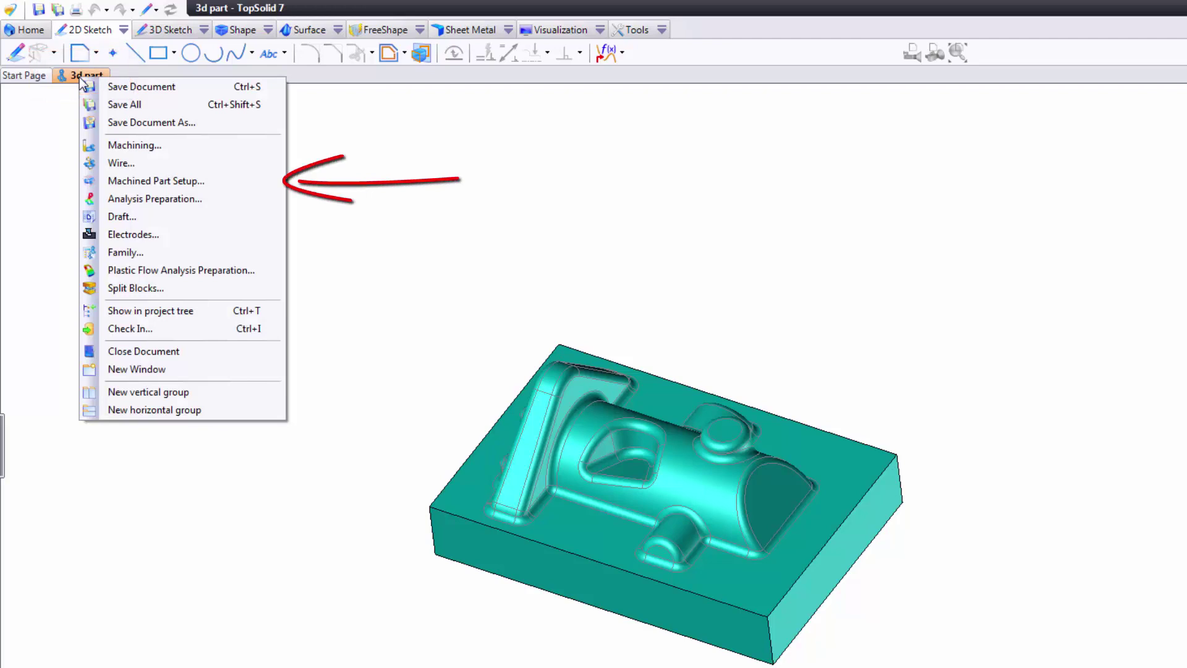
click(254, 183)
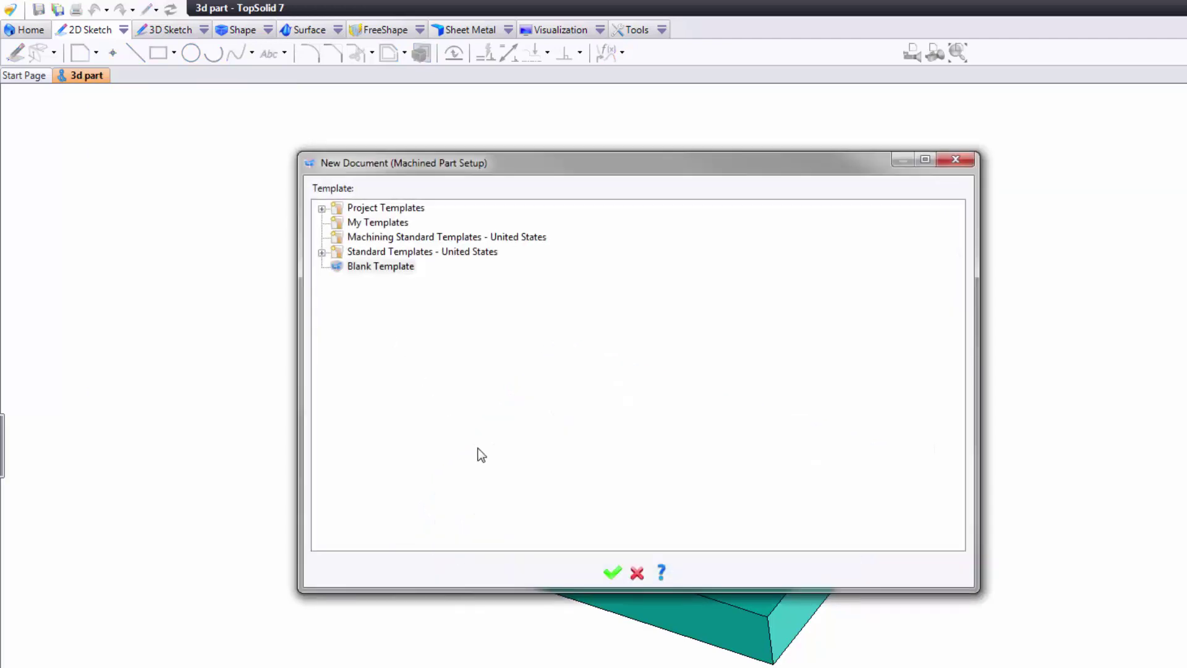
click(613, 574)
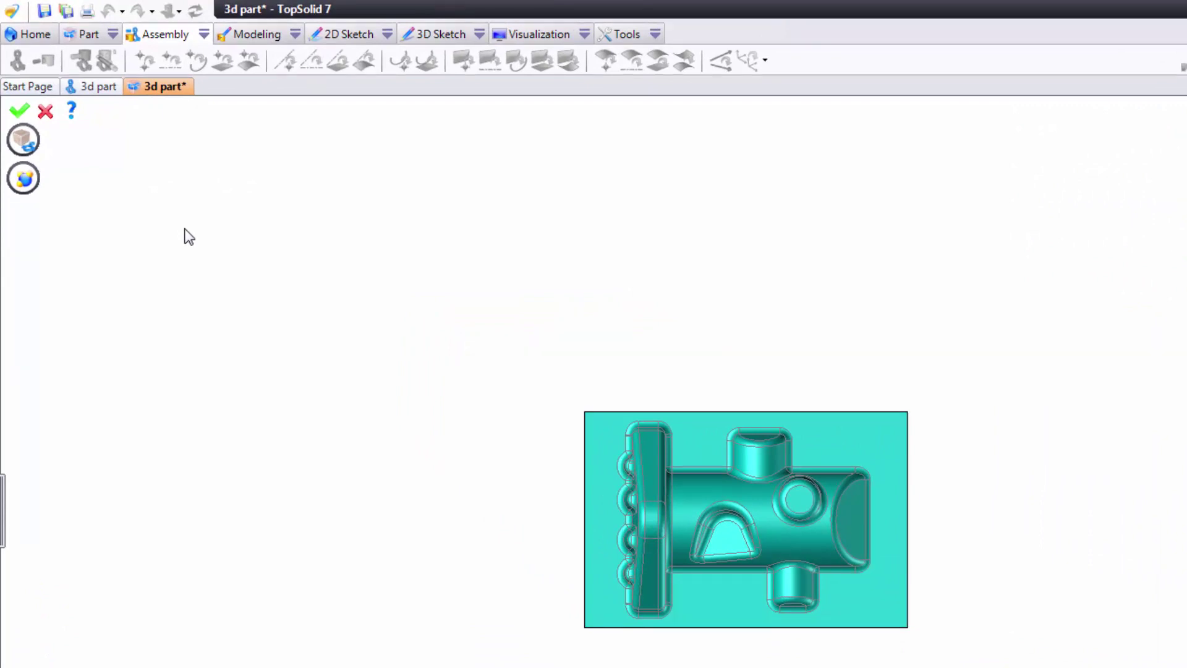
Show the Part ribbon commands and the Parts panel on the left.
click(83, 37)
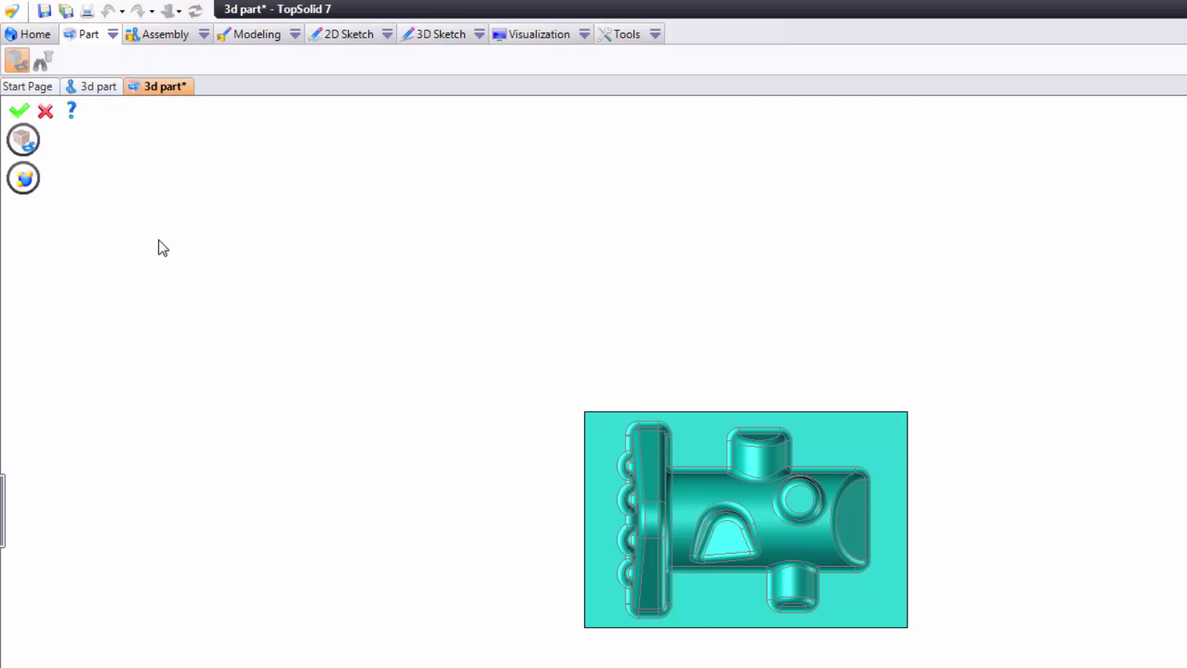
click(4, 524)
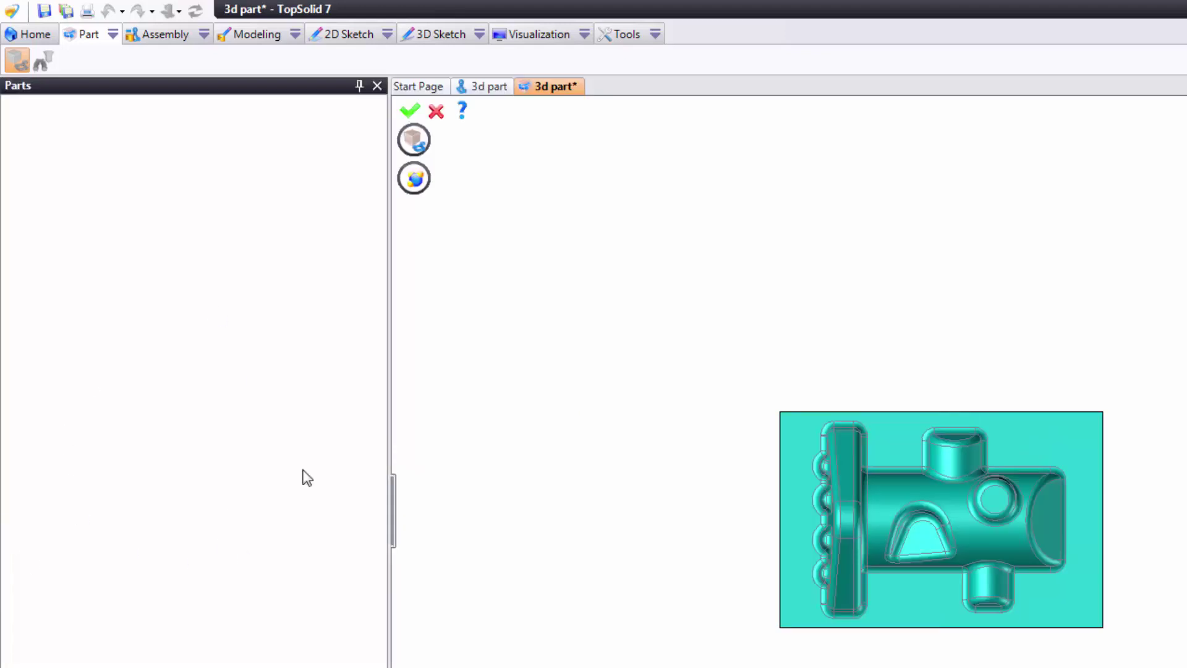
Dock the Finishes, stocks and environment panel and re-pick 3d part as the Finish.
click(419, 148)
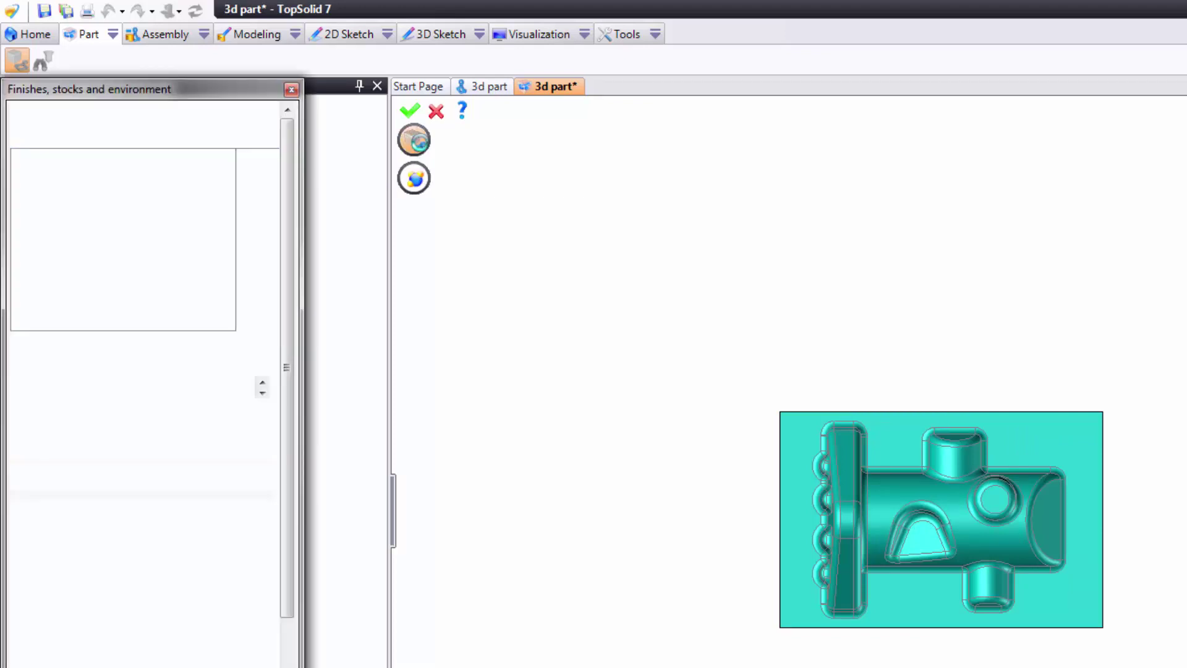
double_click(194, 89)
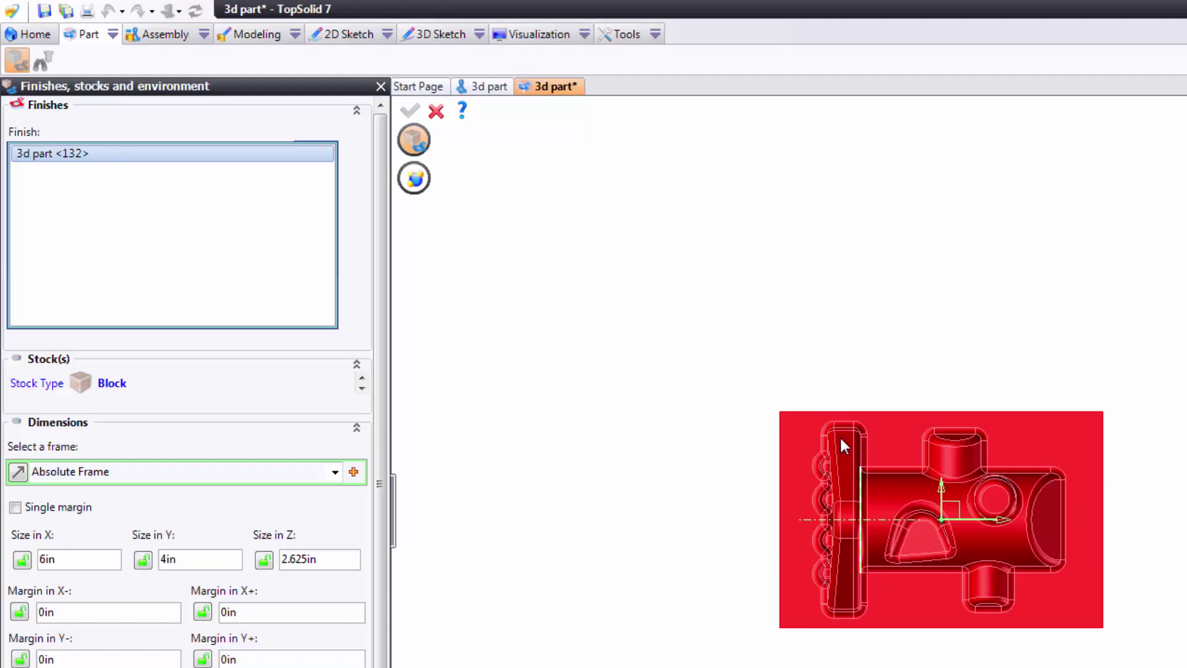
click(840, 436)
click(804, 444)
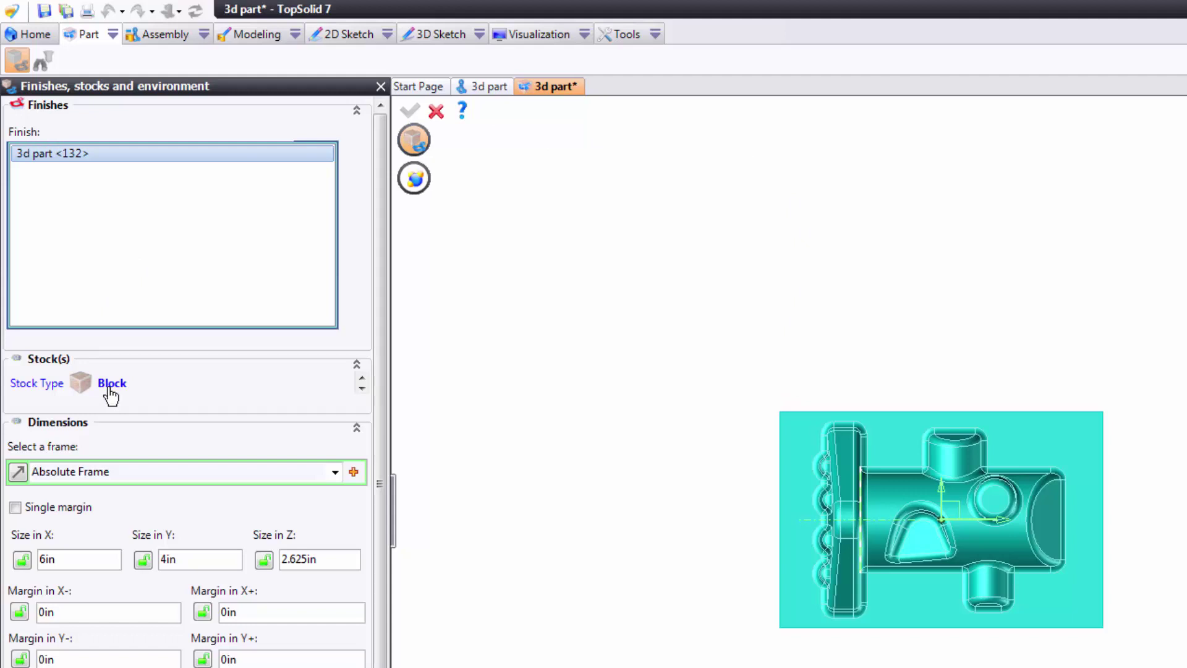
Set the stock type to Block after briefly trying a cylindrical stock.
click(35, 384)
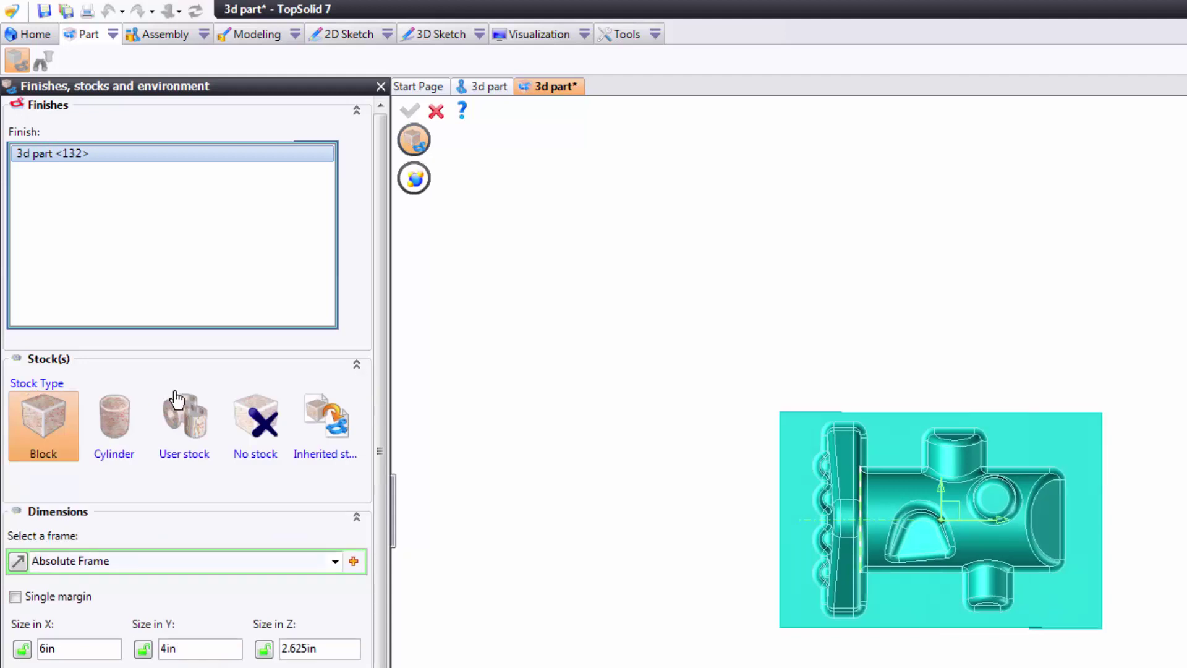
click(122, 431)
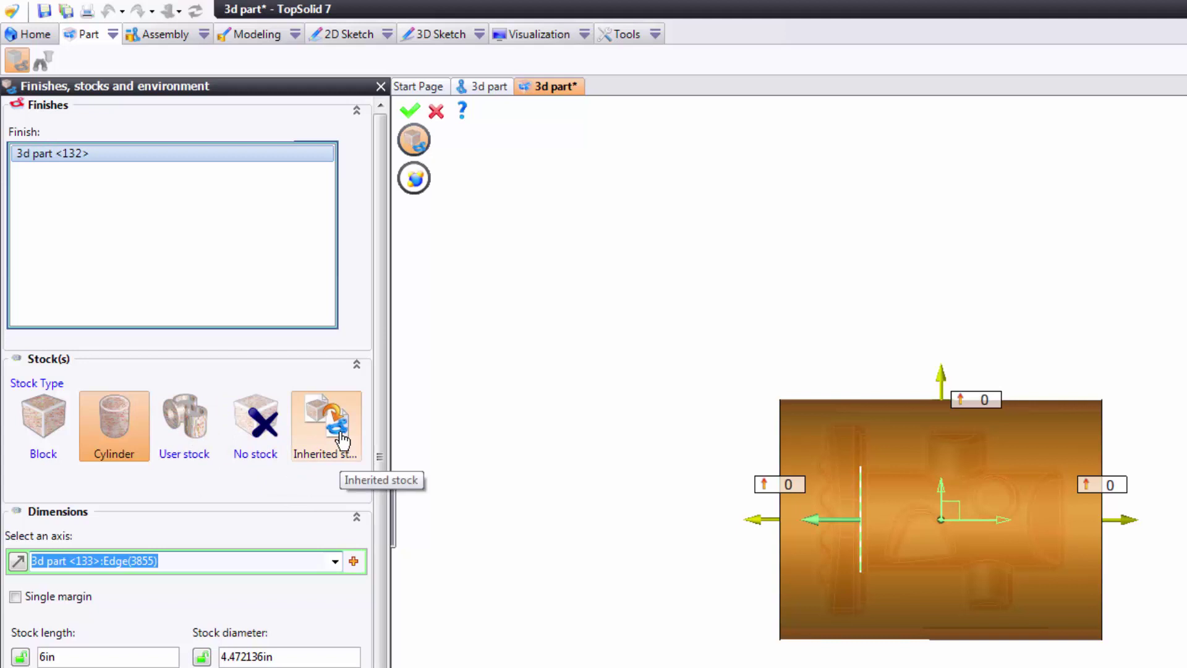
click(44, 429)
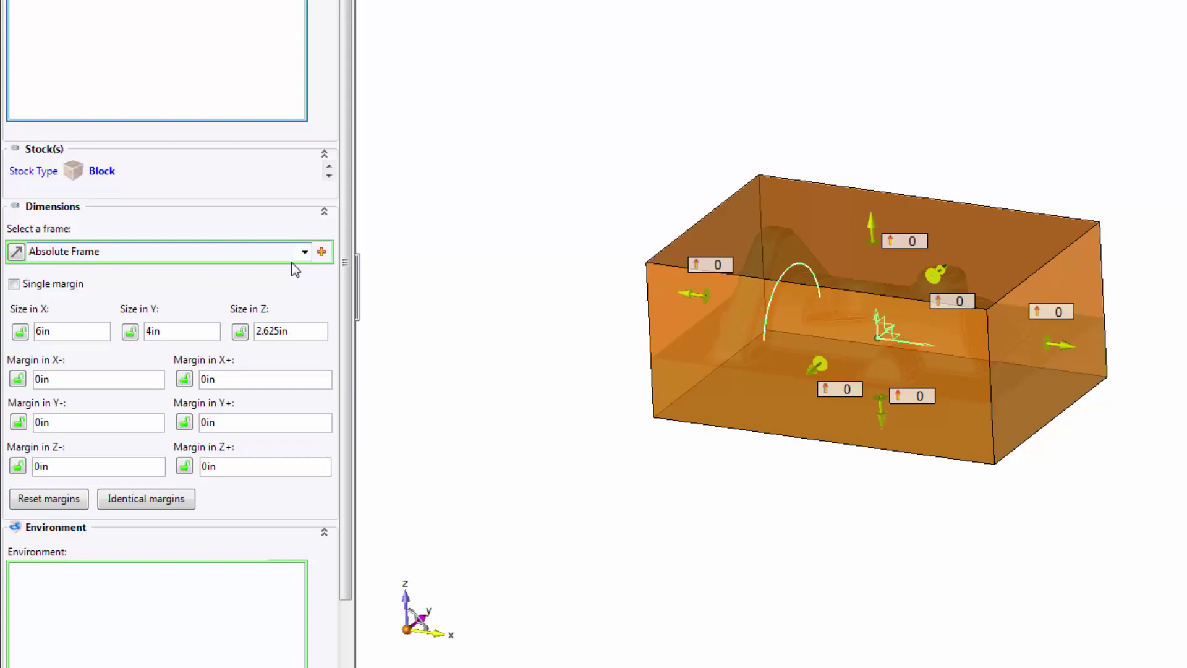
Switch the block stock to a single 0 in margin, keeping the absolute frame.
click(321, 252)
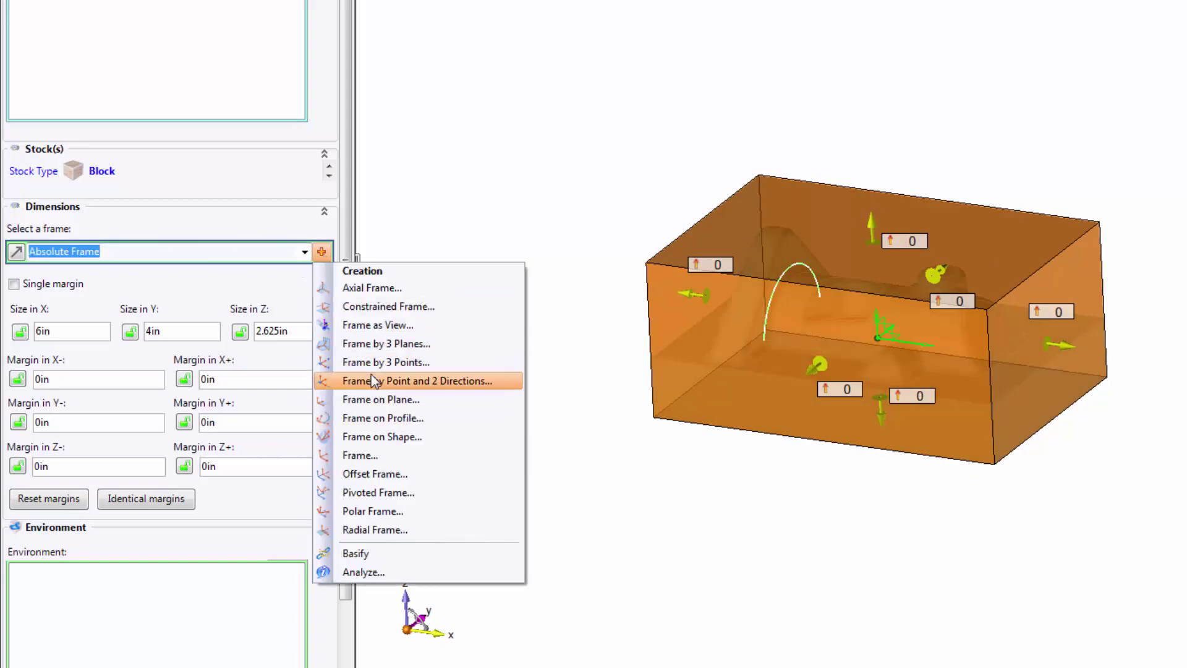
click(132, 251)
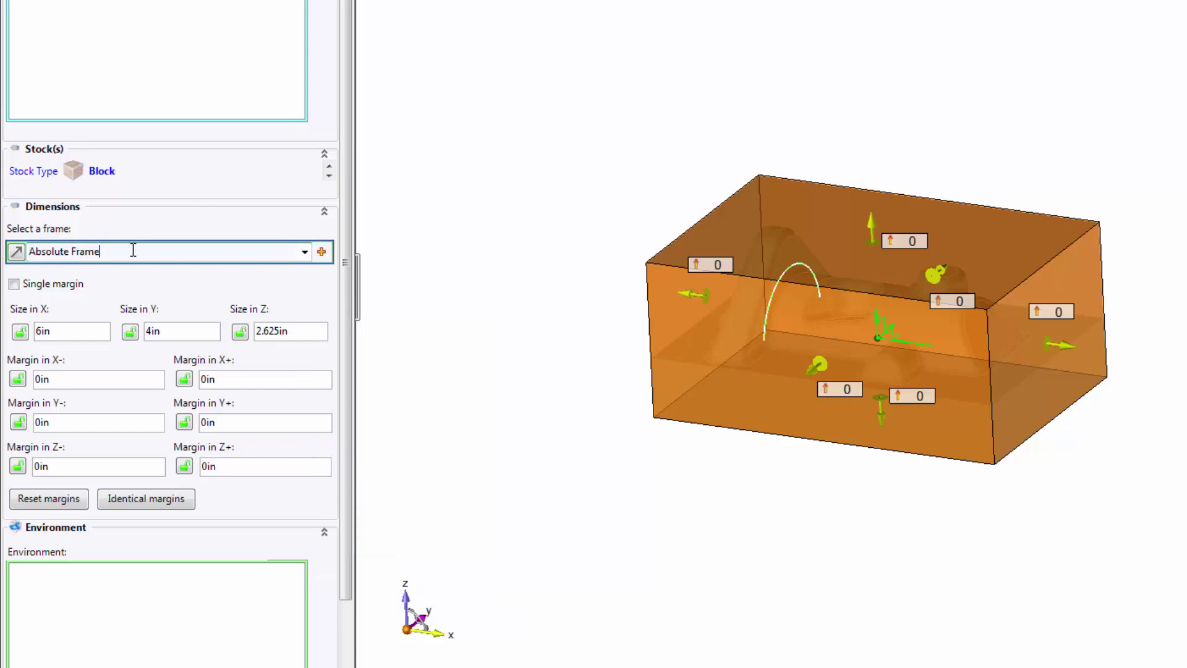
click(54, 288)
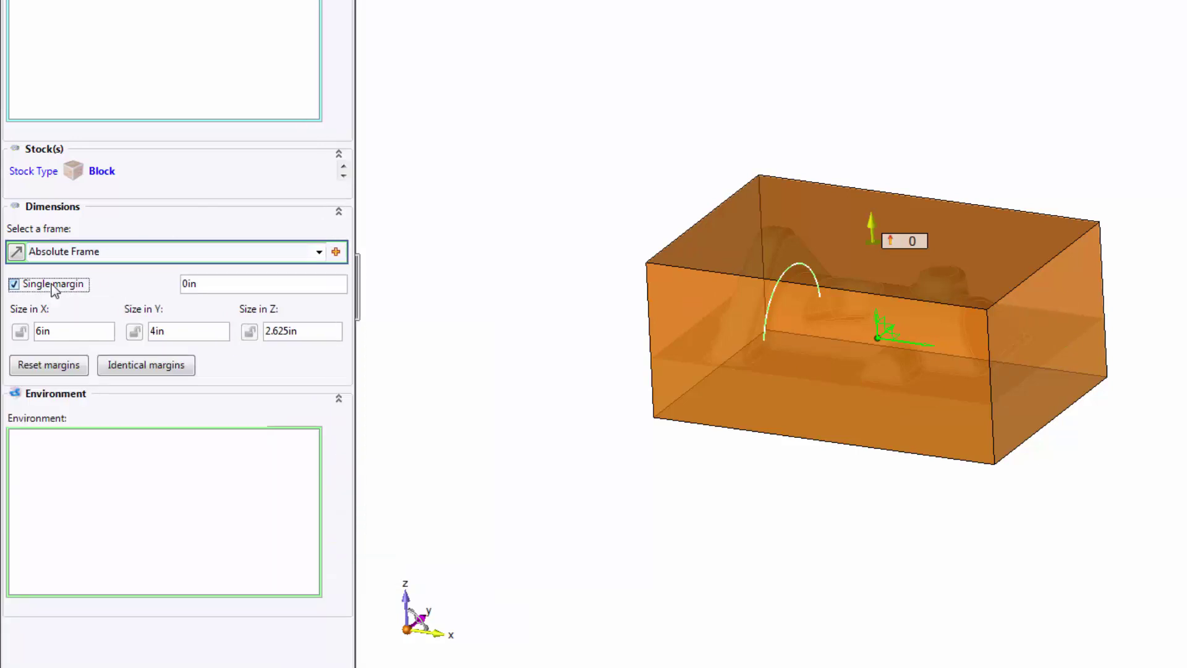
Apply a 0.125 in single margin, then revert to six separate 0 in margins.
double_click(238, 283)
text(.125)
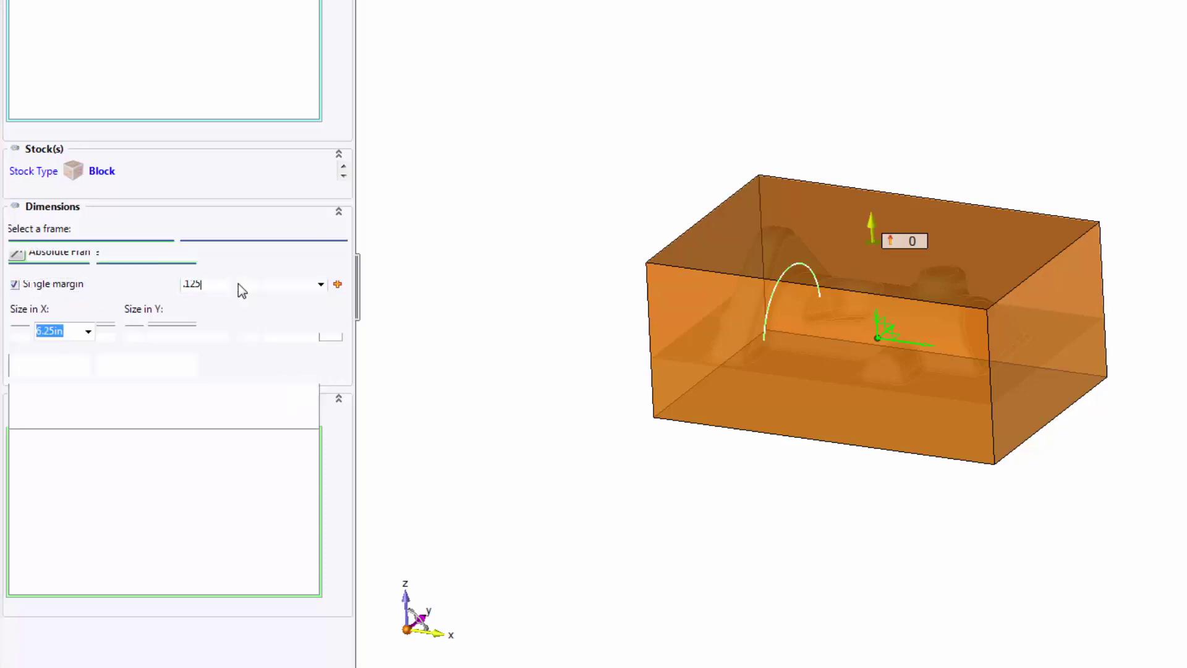
key(Return)
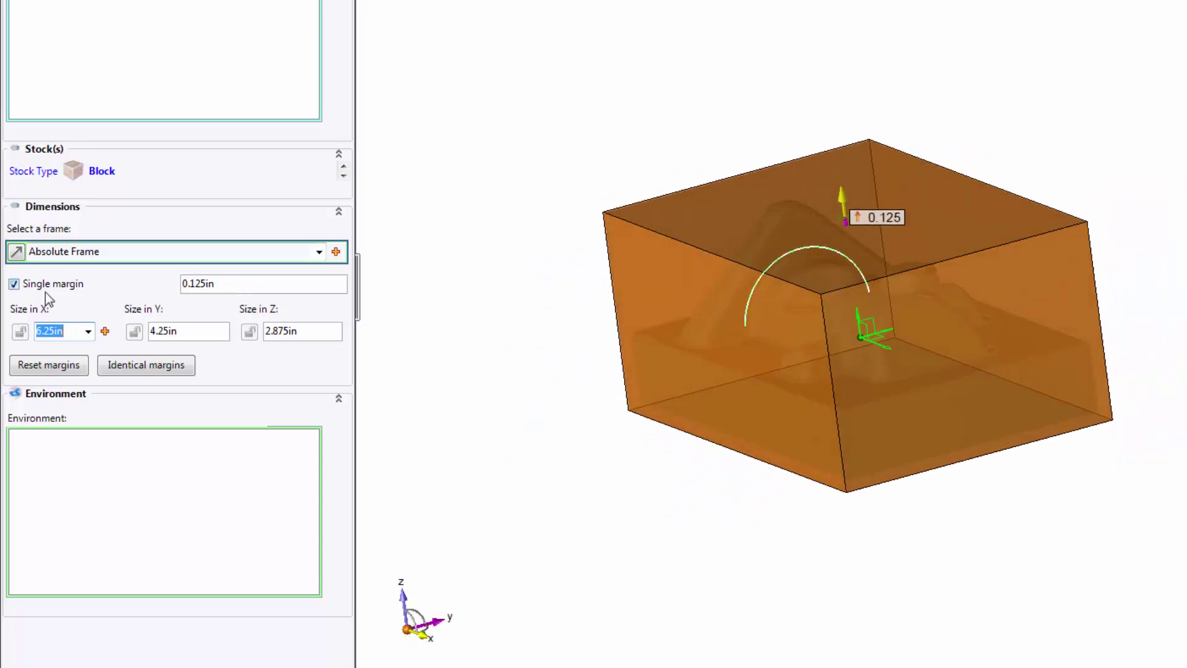
click(45, 286)
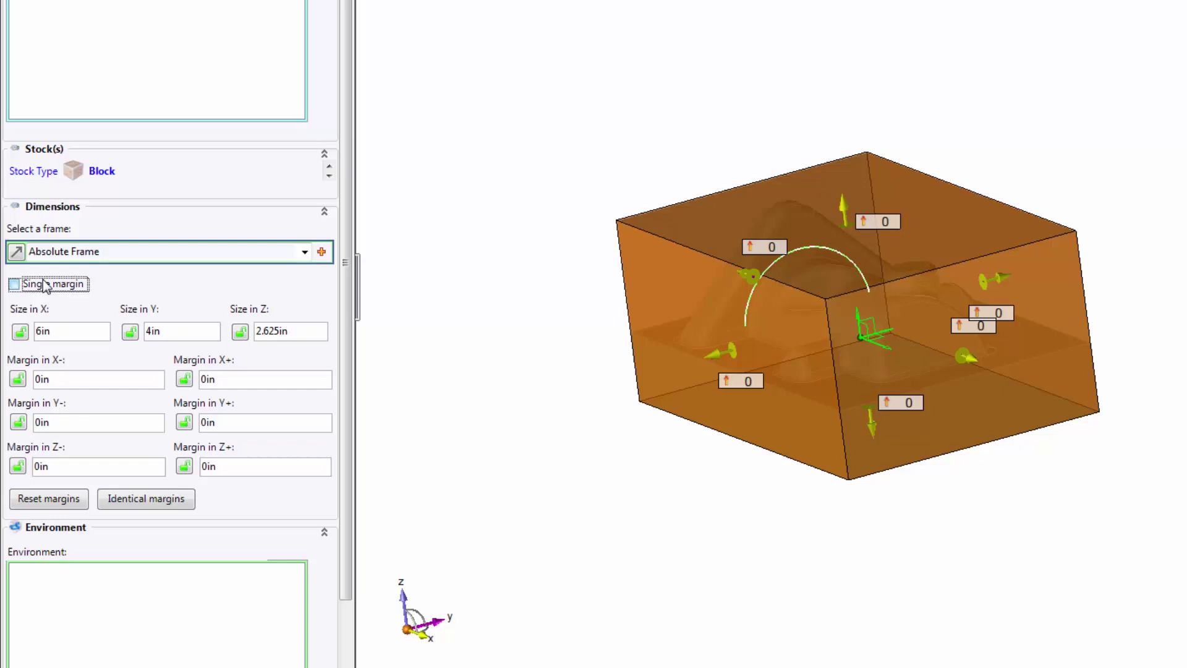
Enter stock margins of 0.125 in X-, 0.5 in Y- and 0.25 in Z-.
click(94, 381)
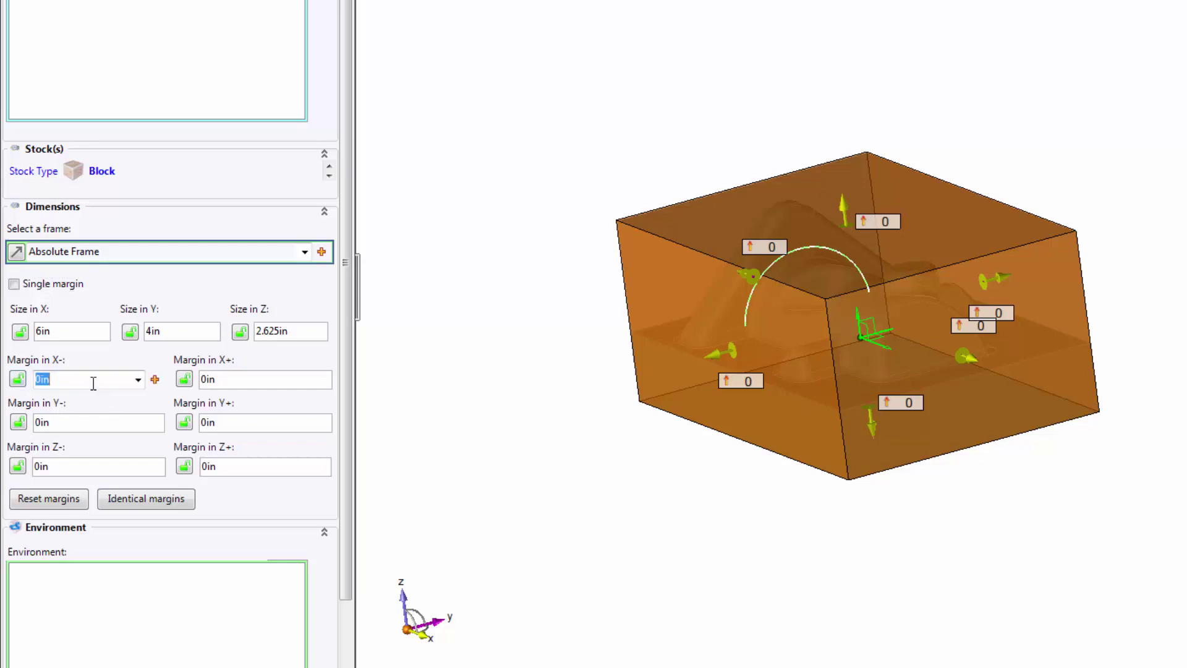
text(.125)
key(Tab)
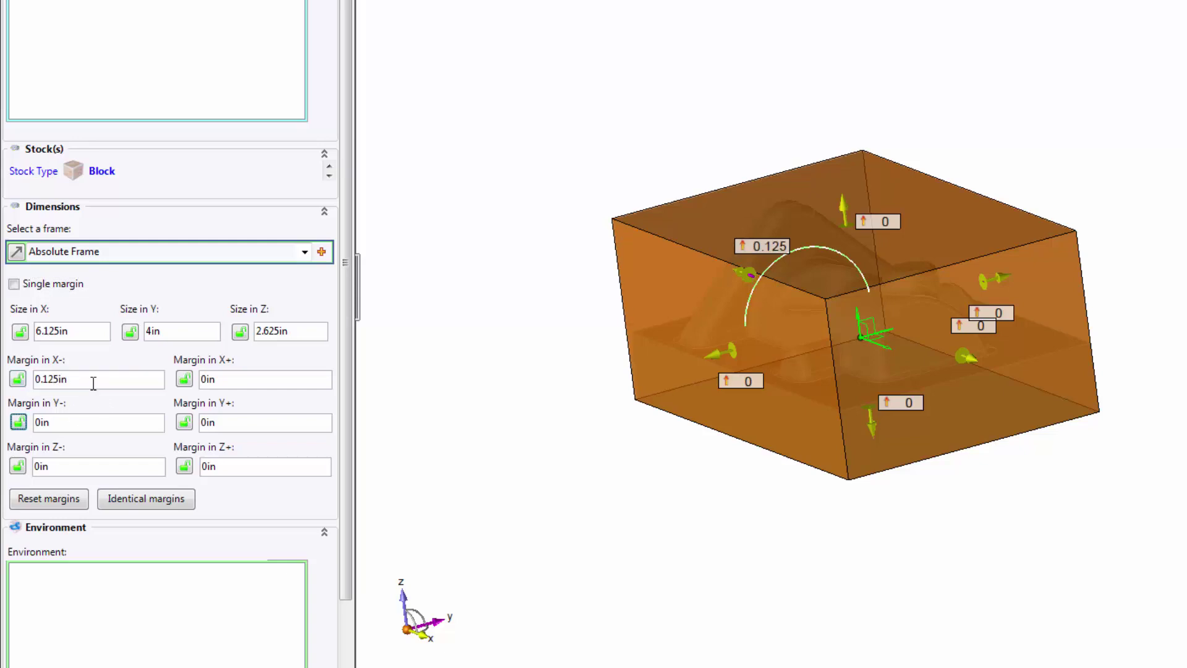
key(Tab)
text(.5)
key(Tab)
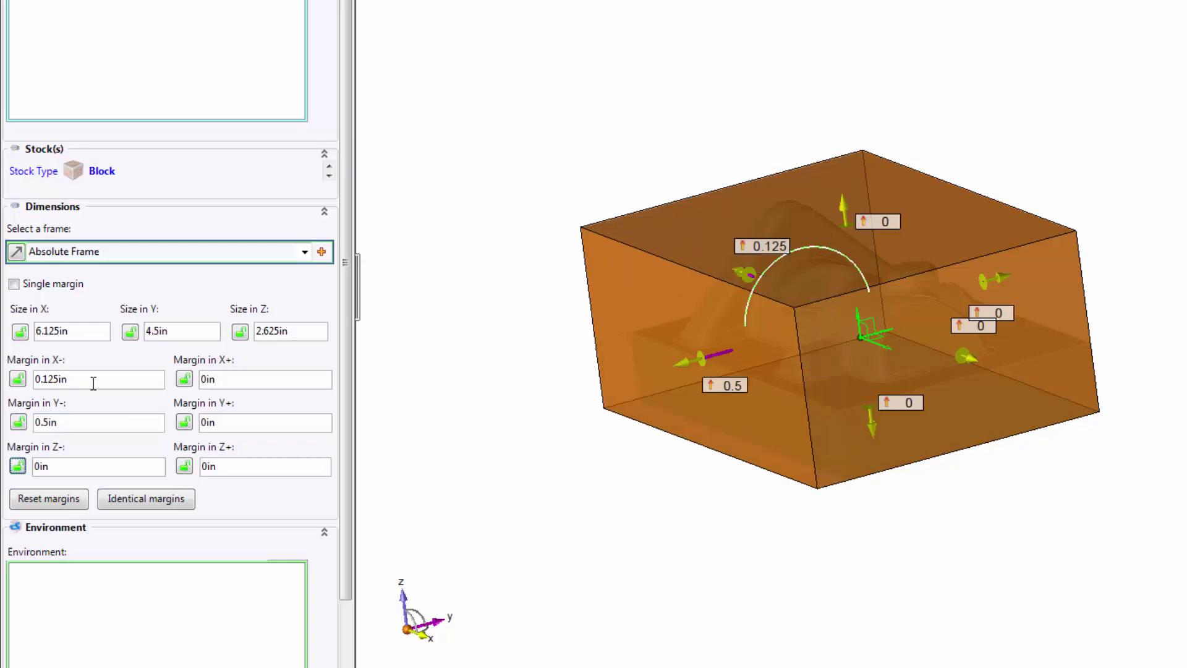
key(Tab)
text(.125)
key(Tab)
Set 0.1 margins on X+, Y+ and Z+ and view the block from the front.
key(Tab)
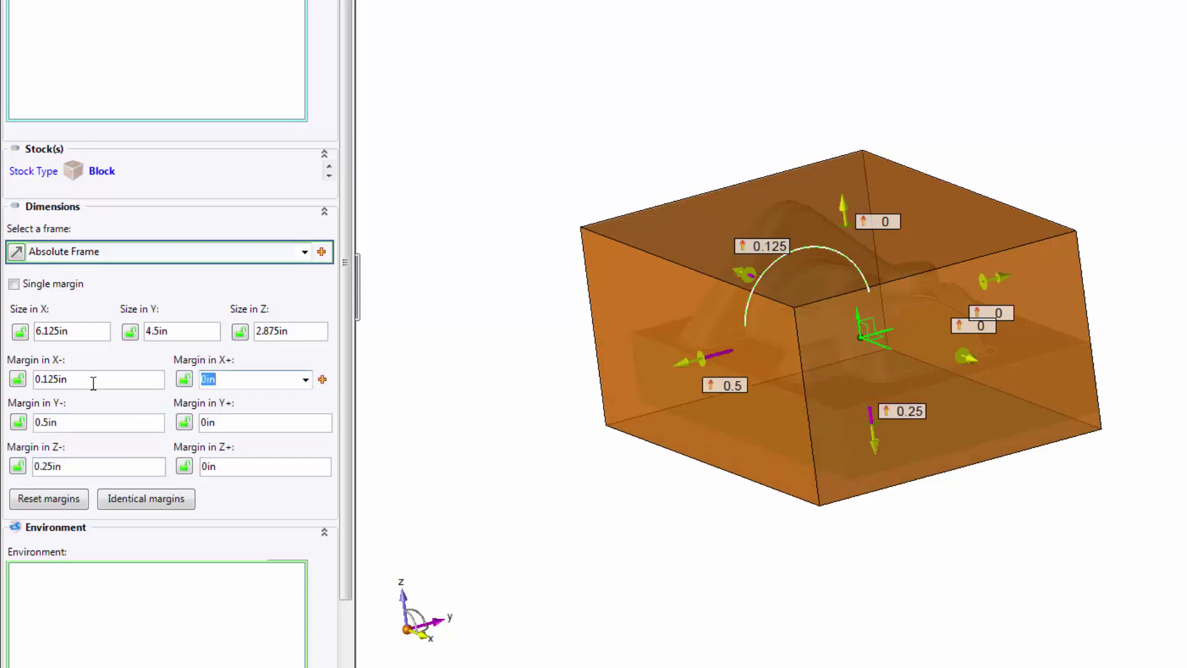
text(.1)
key(Tab)
text(.1)
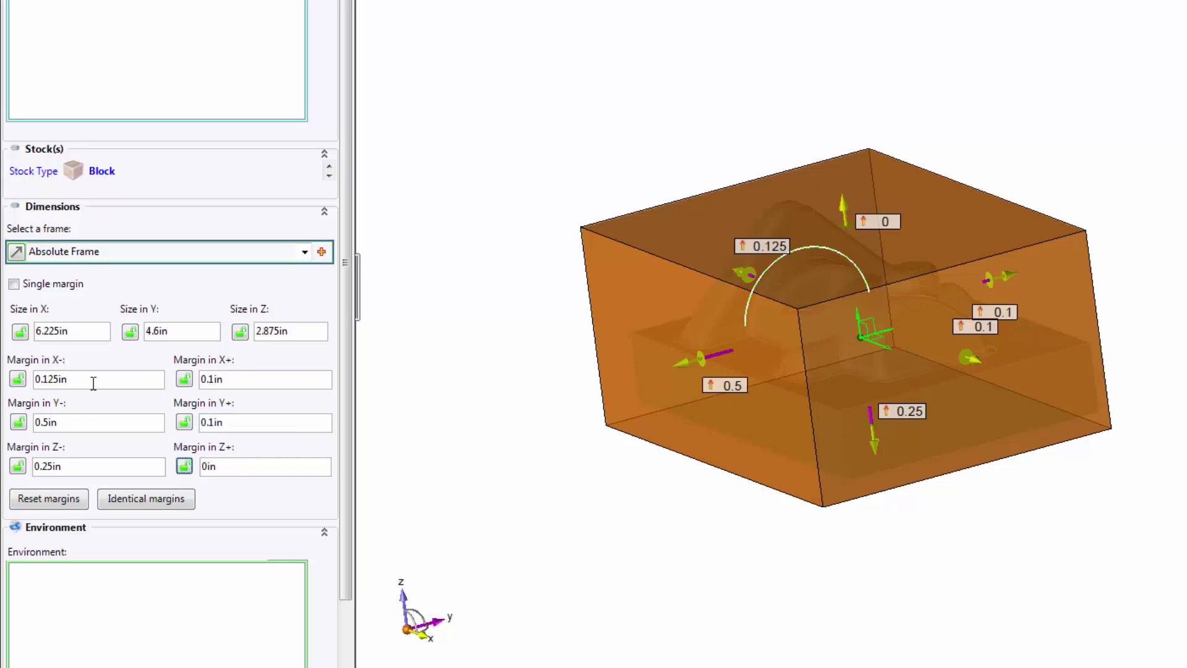
key(Tab)
text(.1)
key(Tab)
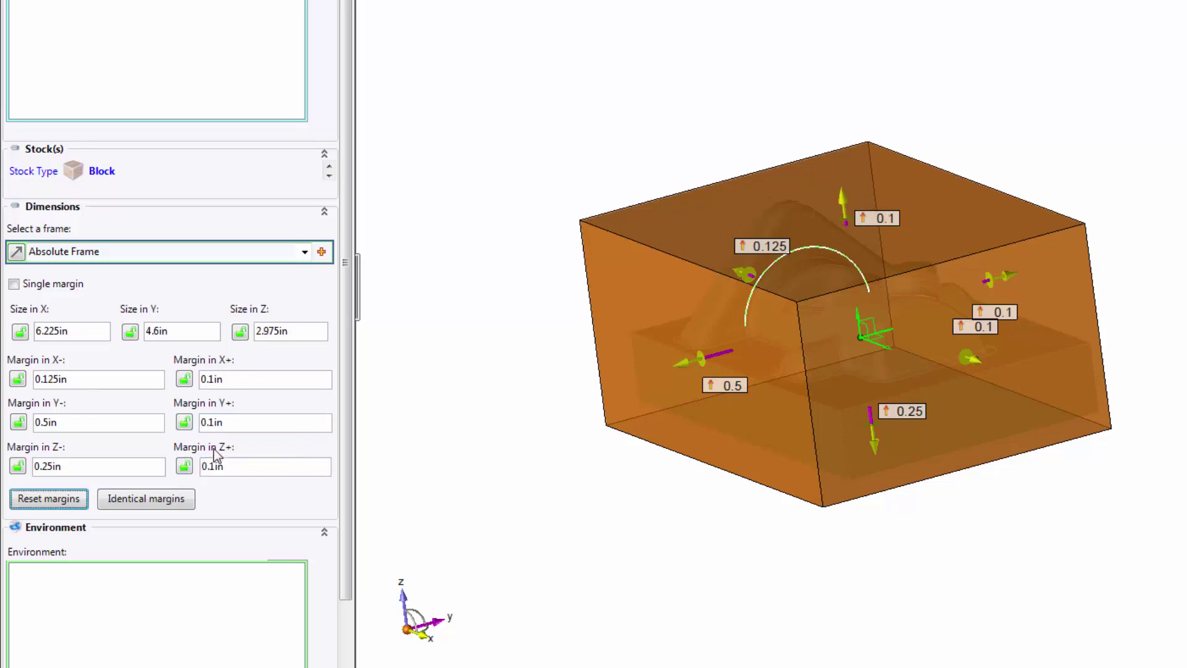
key(ctrl+1)
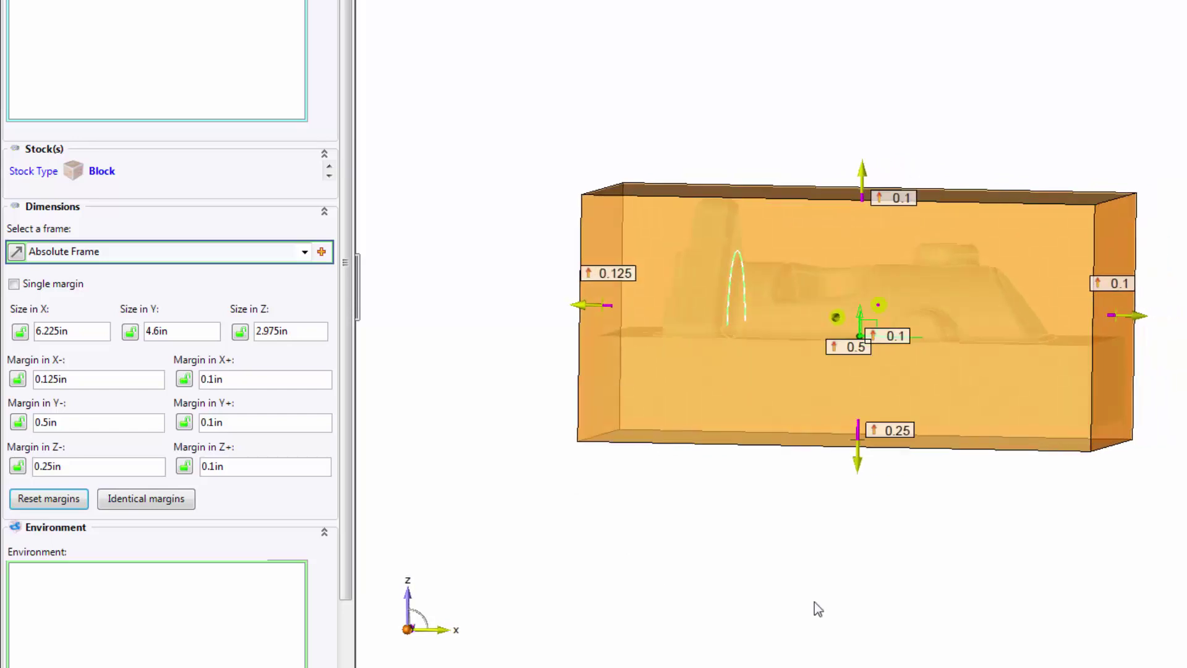
Set the X+ margin to 0.25 in on the model, making the block 6.375 in long.
mouse_move(807, 352)
mouse_down()
mouse_move(904, 362)
mouse_move(855, 363)
mouse_up()
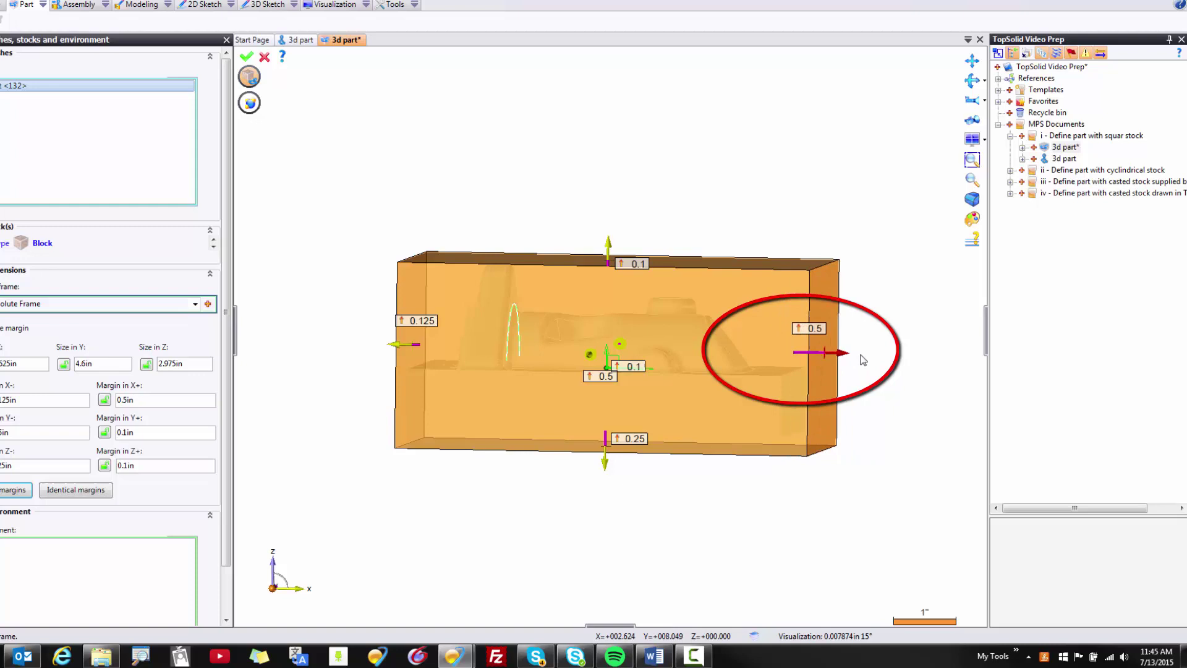
click(824, 331)
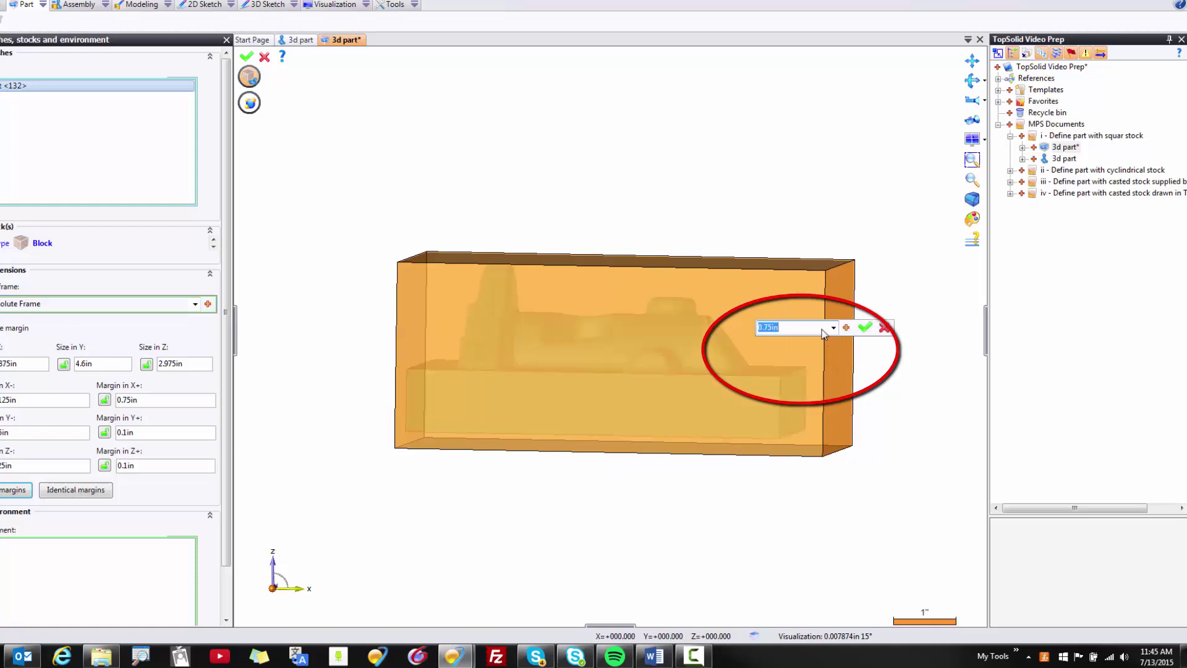
text(0.25)
key(Return)
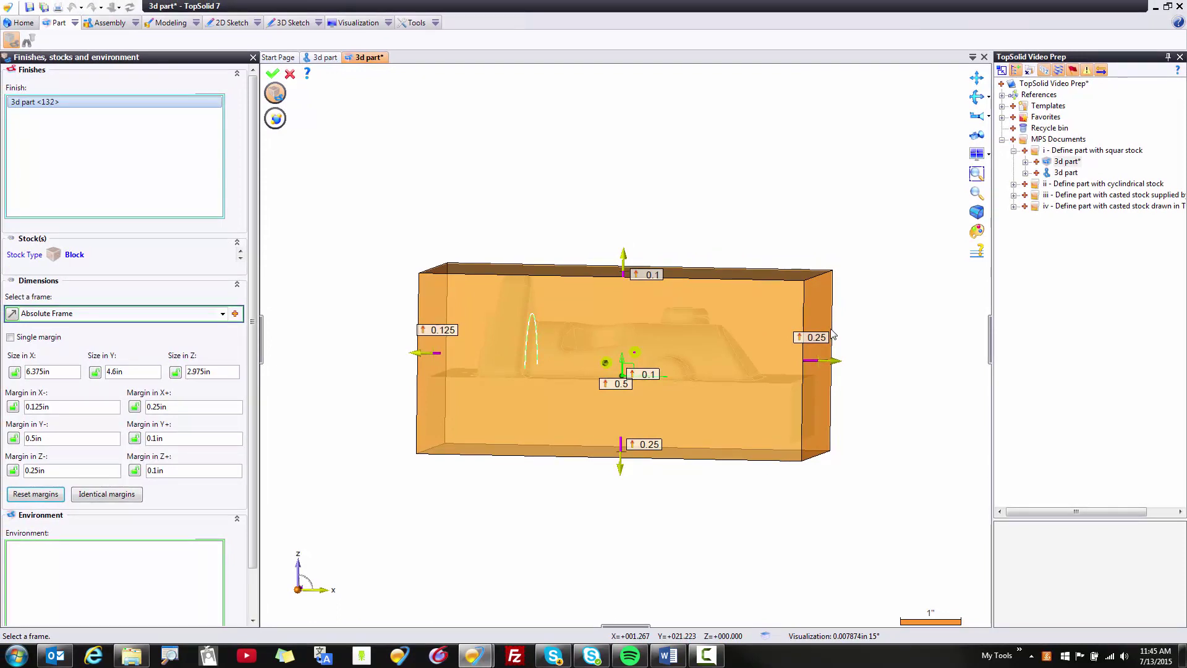
middle_drag(834, 336, 688, 271)
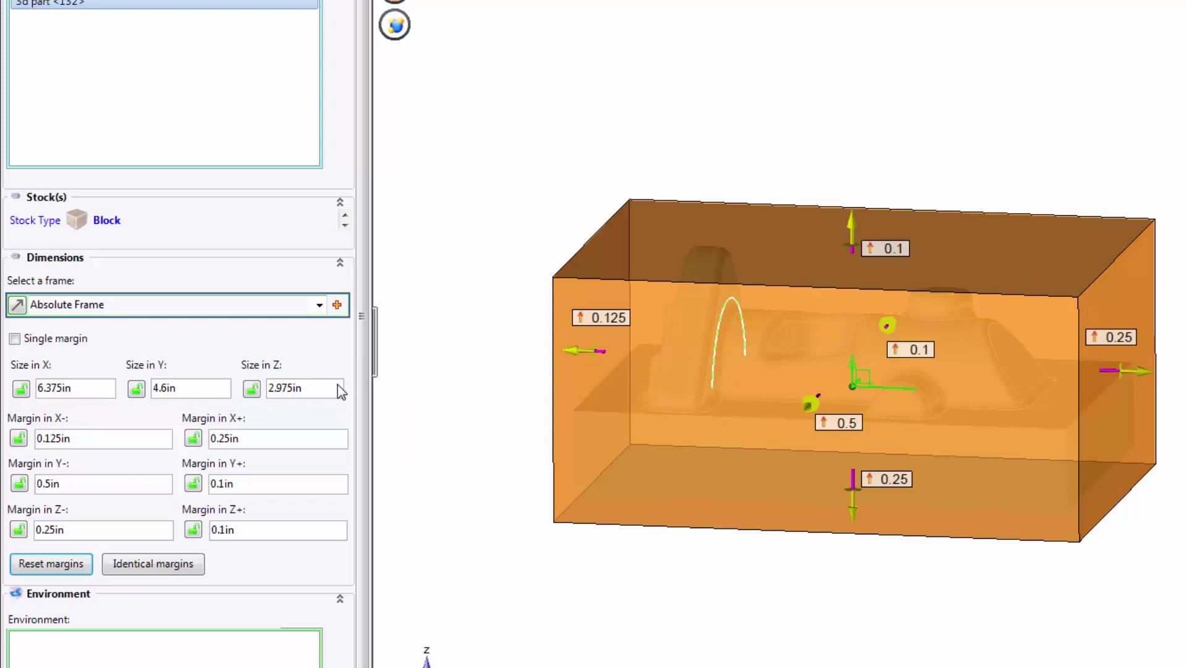
Lock the stock sizes at 6.5 in X, 5 in Y and 3 in Z.
click(20, 389)
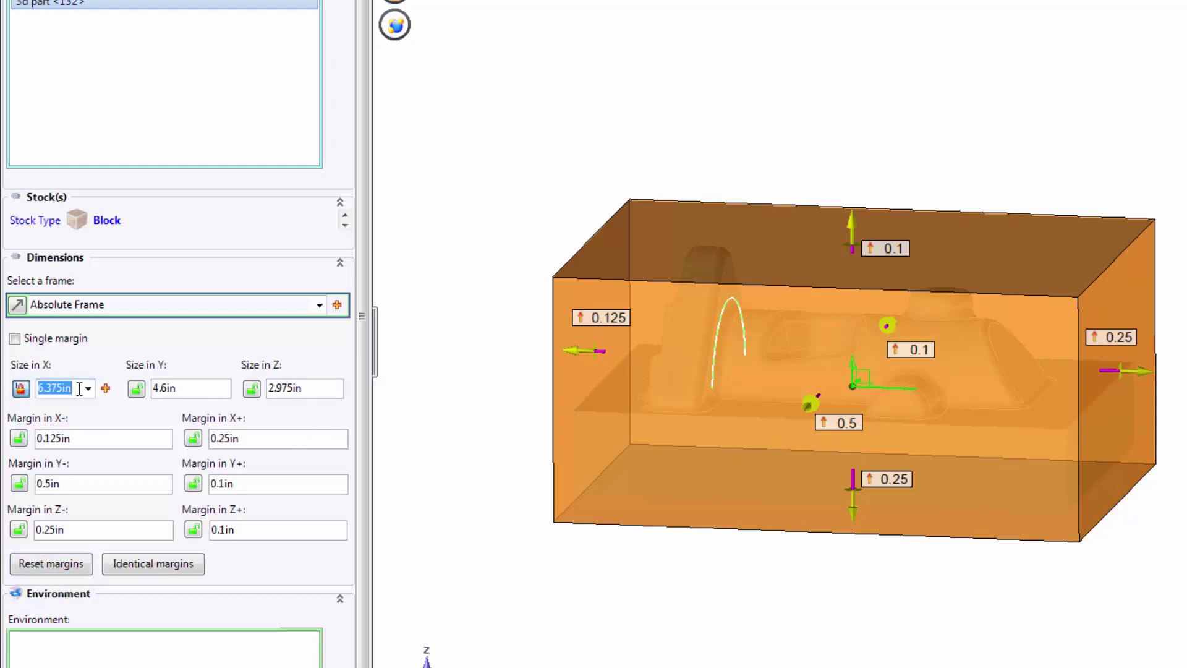
text(6.5)
key(Return)
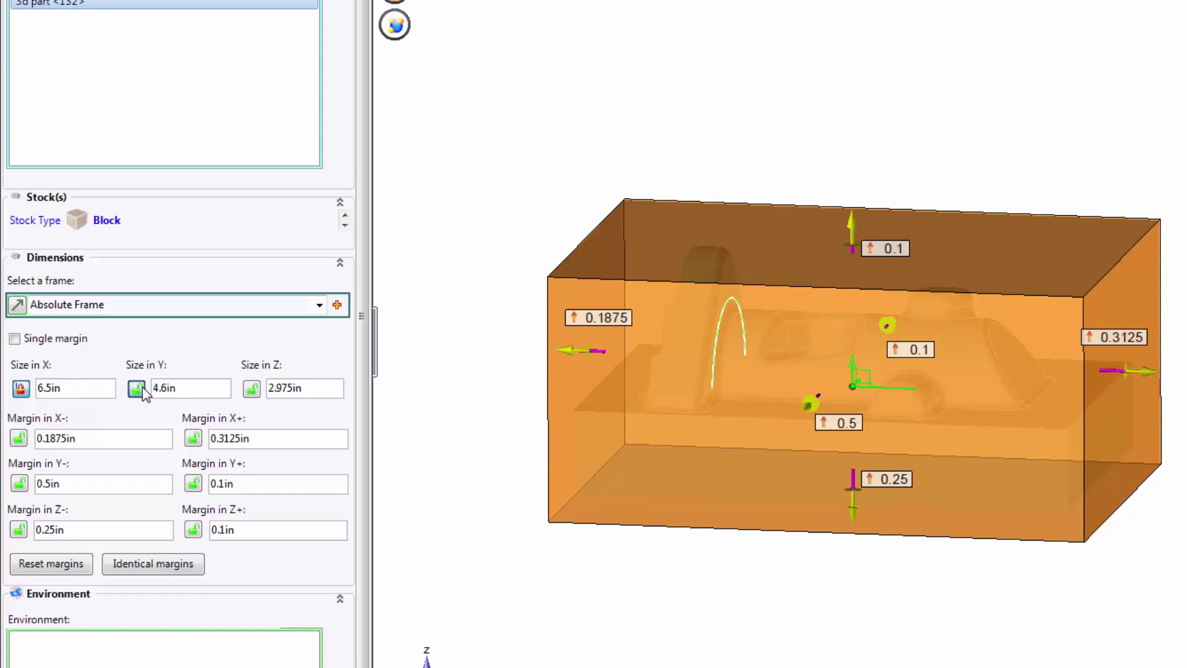
click(137, 389)
text(5)
key(Return)
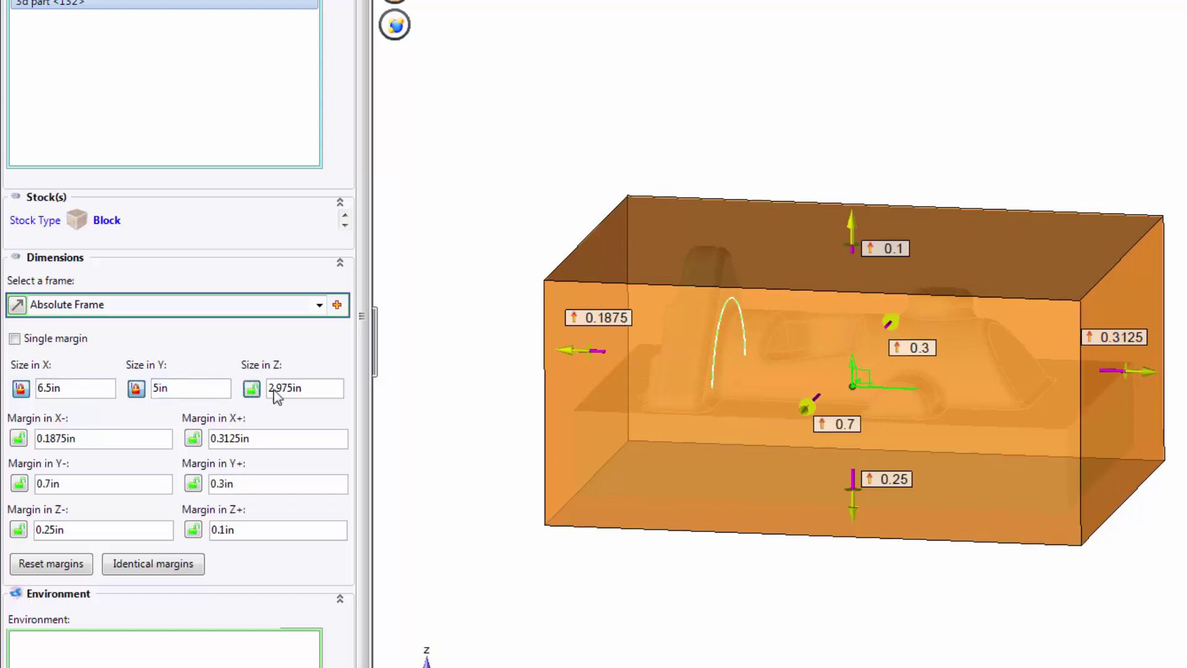
click(297, 391)
text(3)
key(Return)
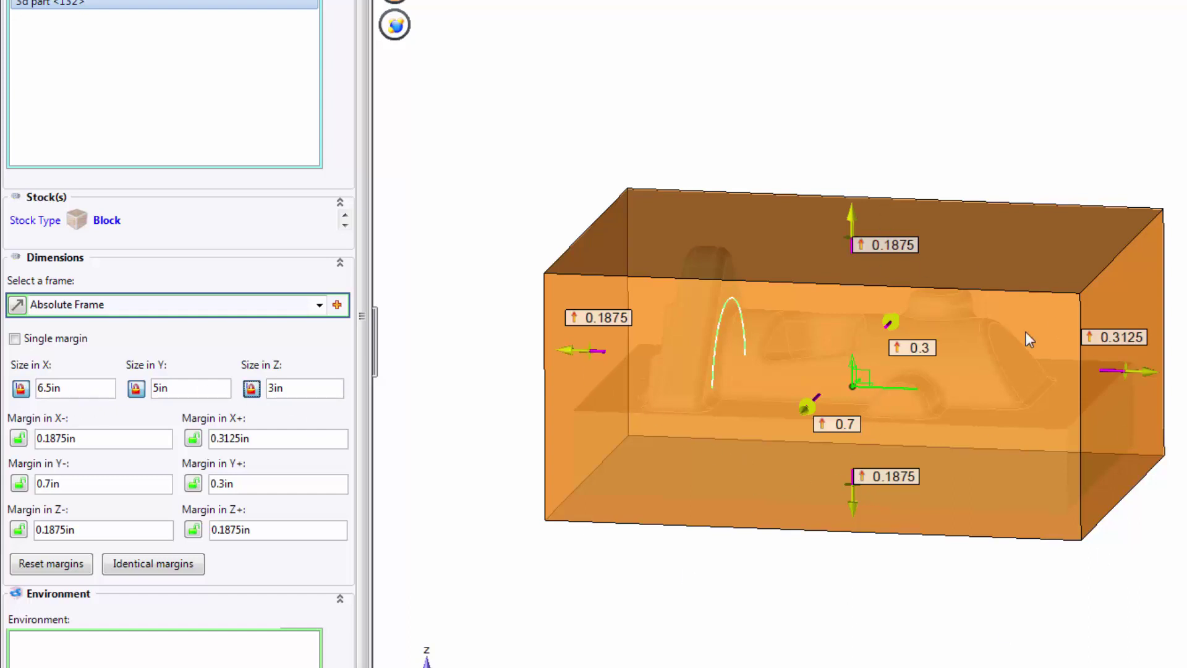
Set the stock's Z+ margin to 0.03 in, leaving a 0.345 in bottom margin.
middle_drag(1035, 517, 917, 452)
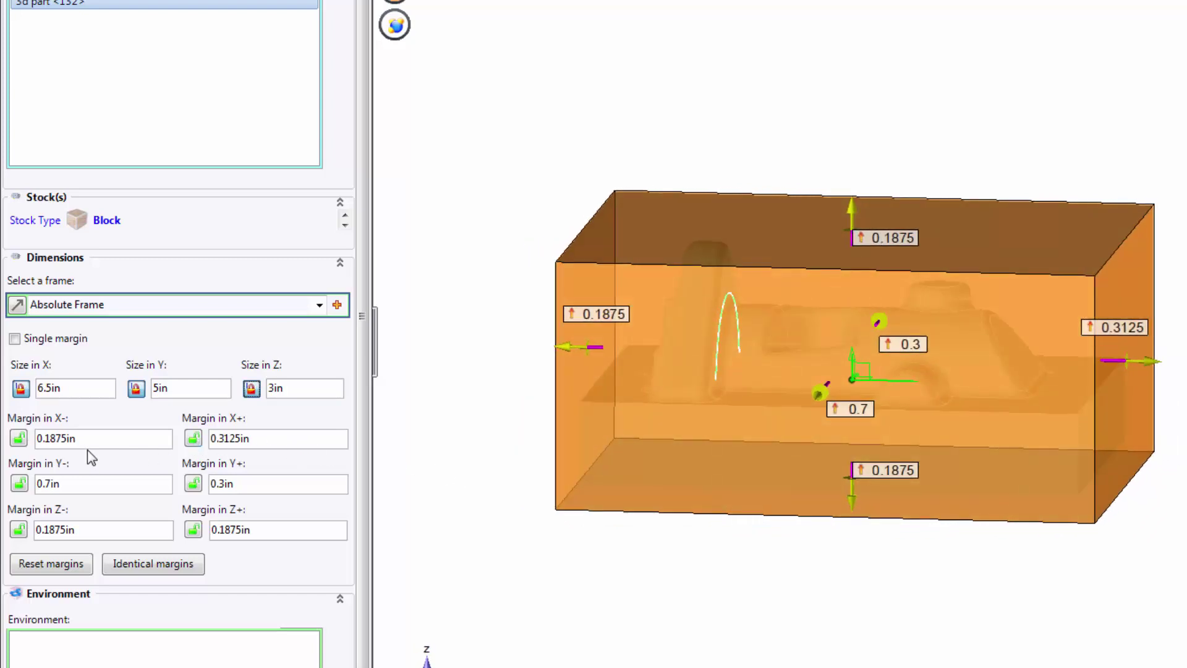
double_click(265, 529)
text(.)
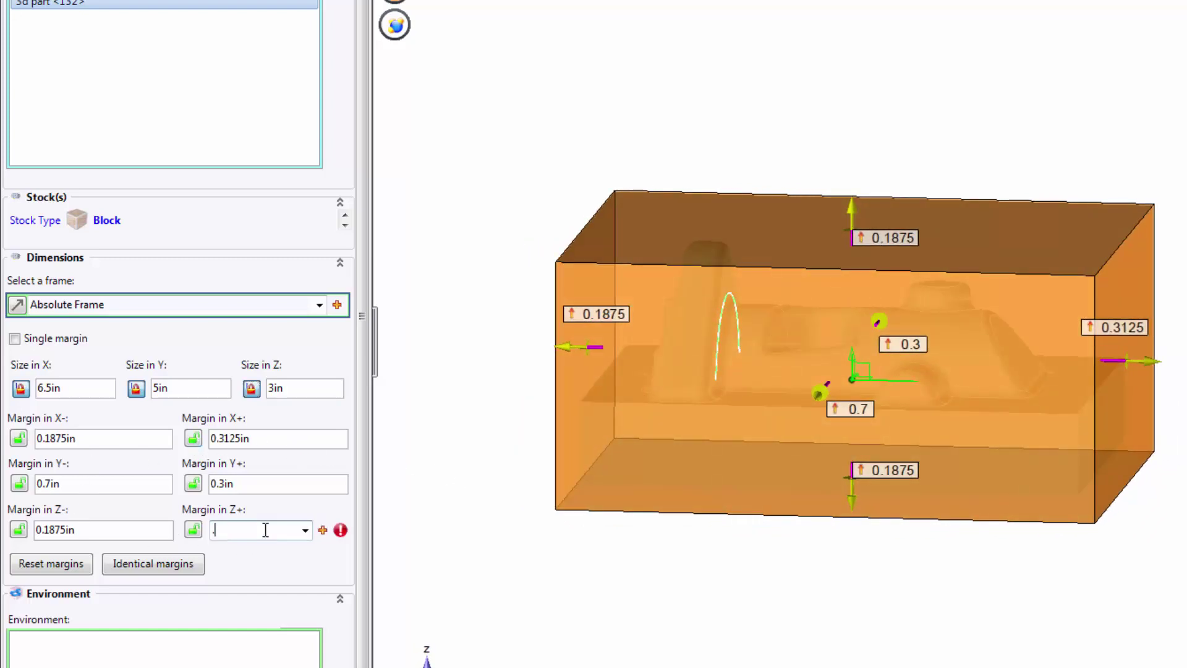
text(03)
key(Tab)
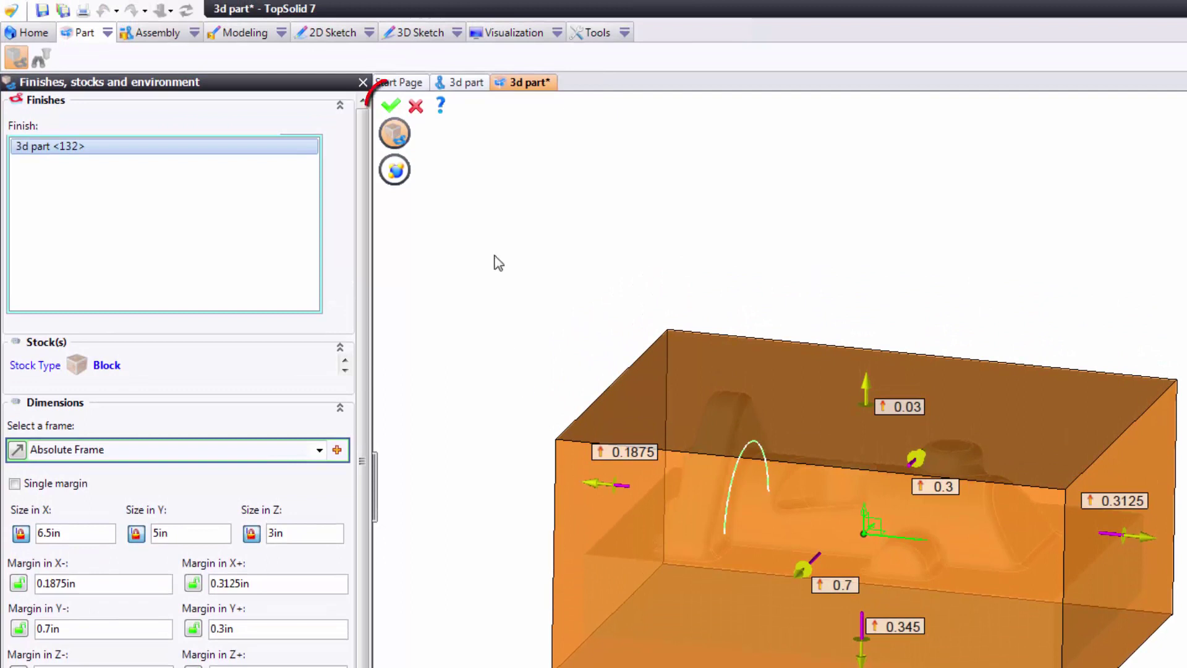
Validate the 6.5 × 5 × 3 in block stock and save the part document.
click(391, 105)
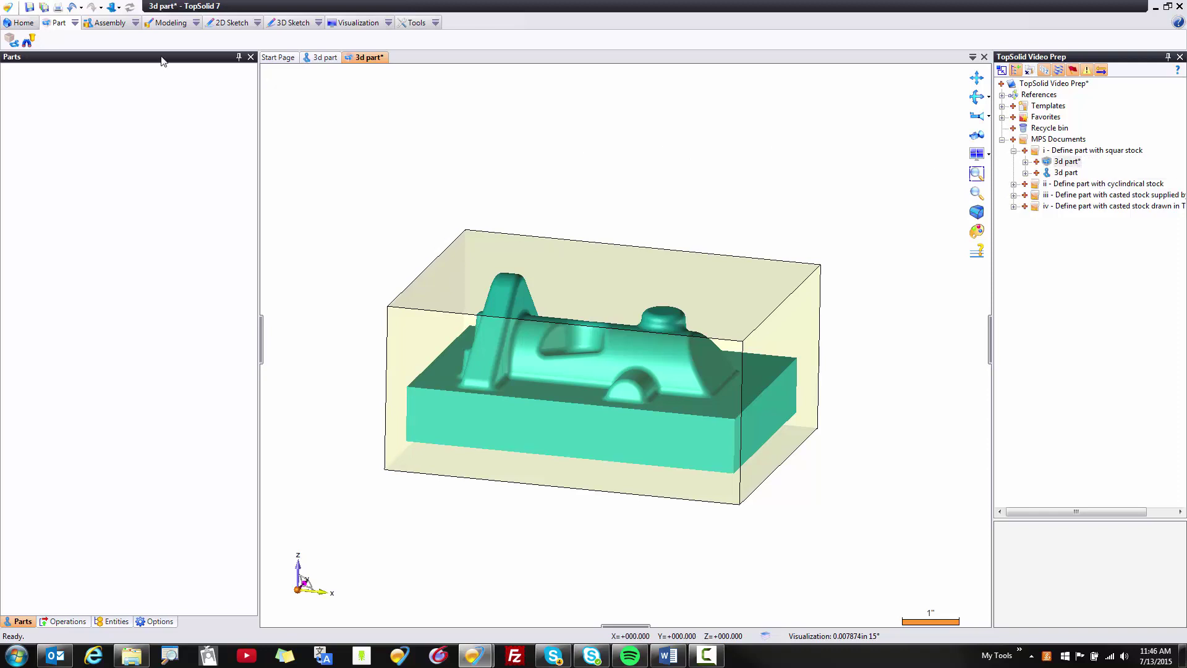
click(28, 10)
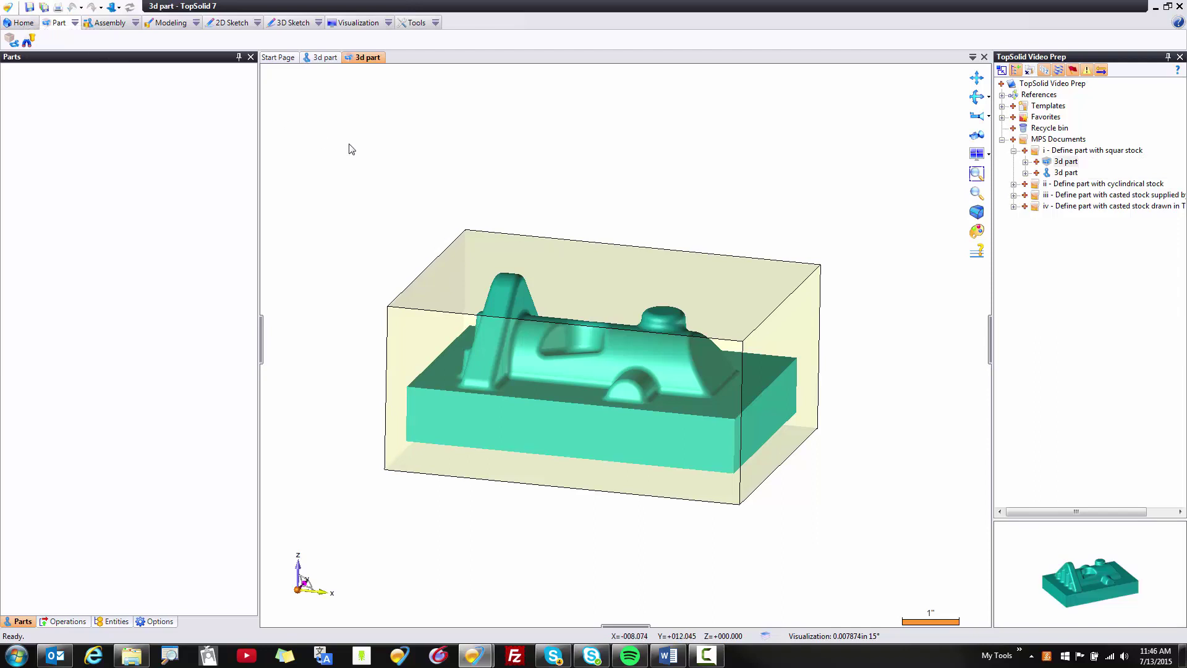